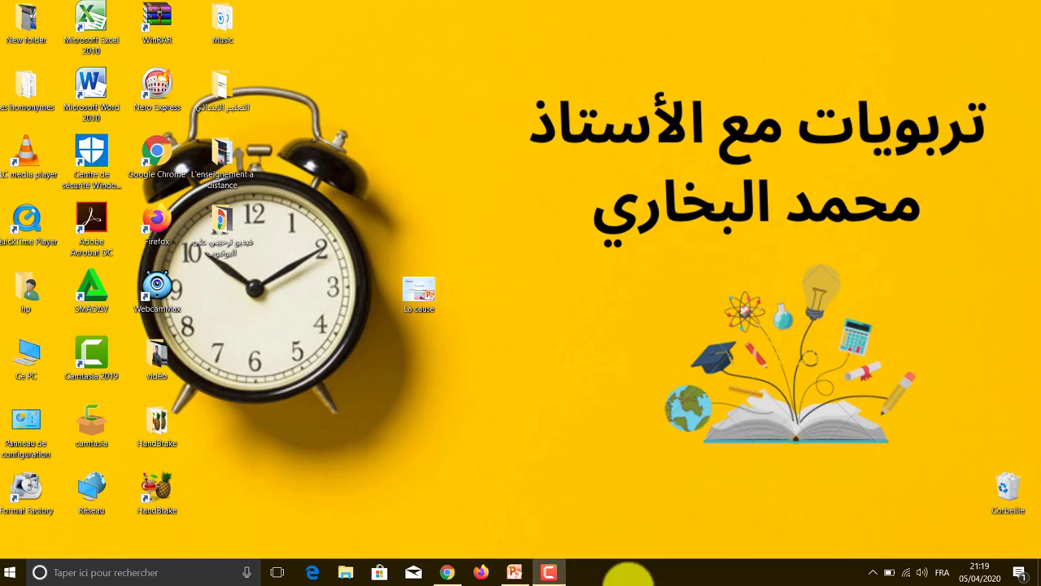
- Open the La cause presentation and start recording the slideshow from the beginning, with timings and narrations ticked
double_click(426, 300)
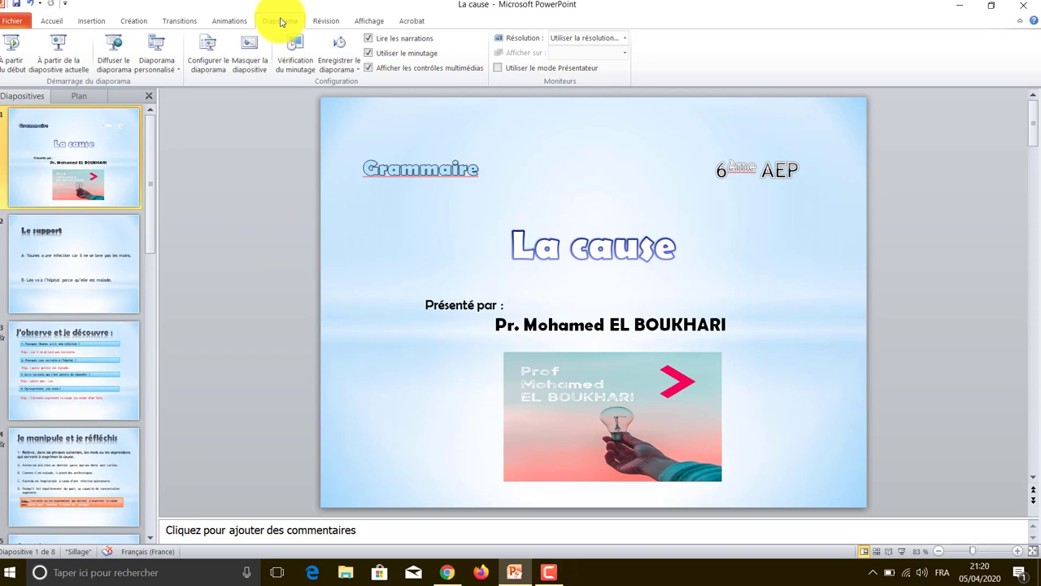
left_click(350, 70)
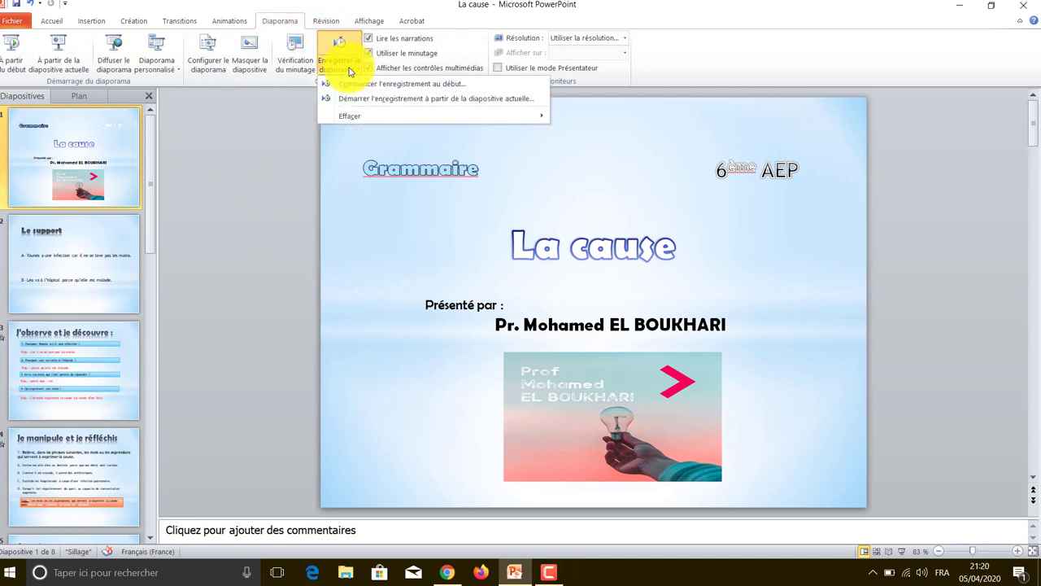
mouse_move(348, 114)
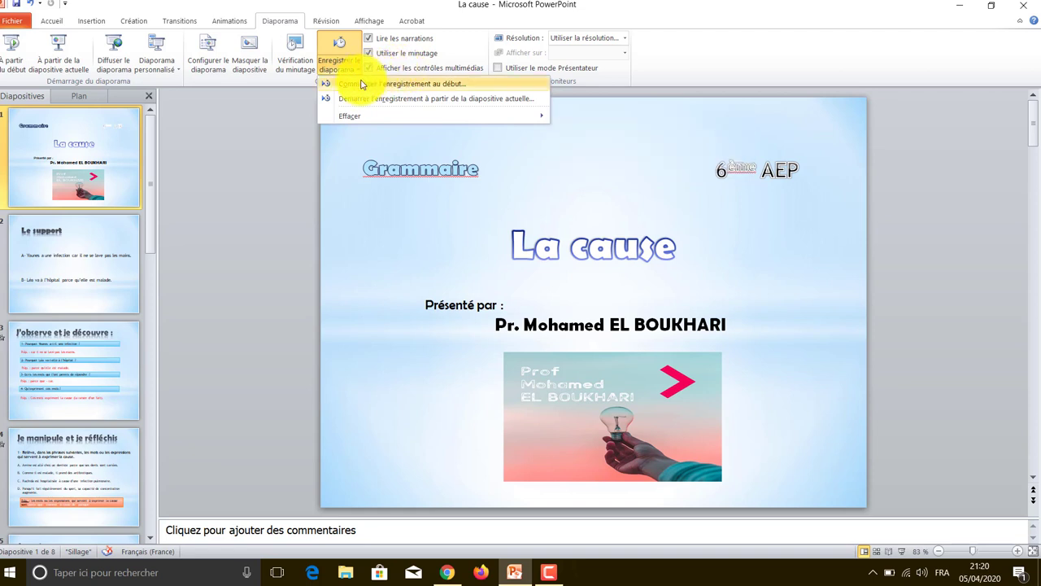
left_click(362, 84)
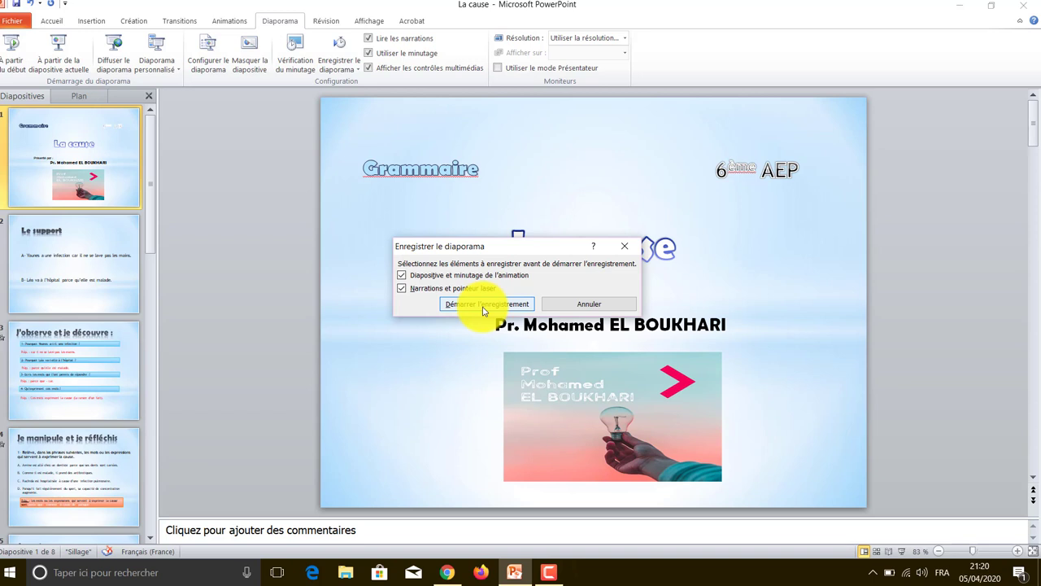
- Record narration over the La cause title slide, advance to the Le support slide, and close the recording toolbar
left_click(484, 305)
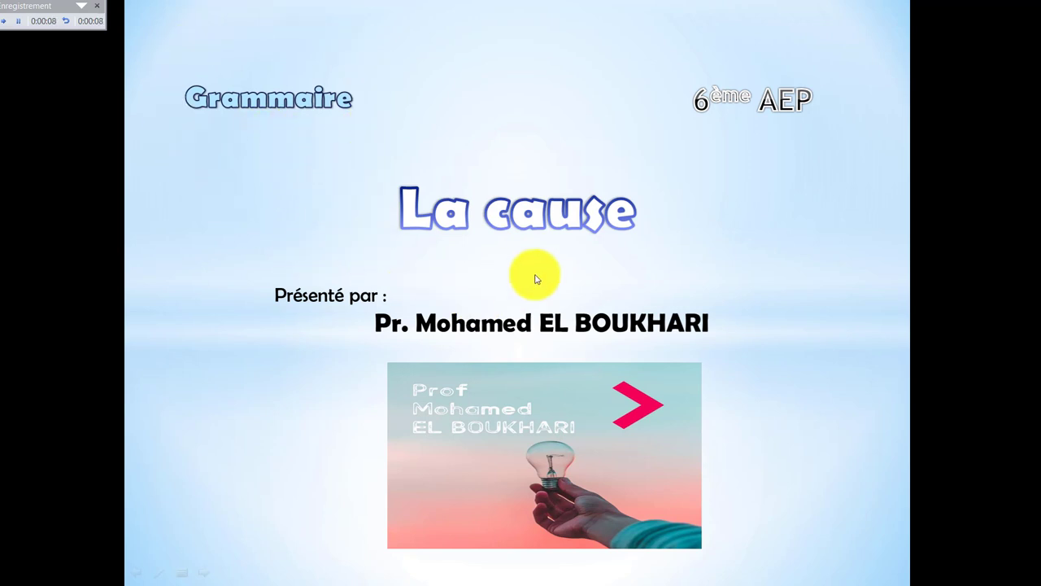
left_click(646, 301)
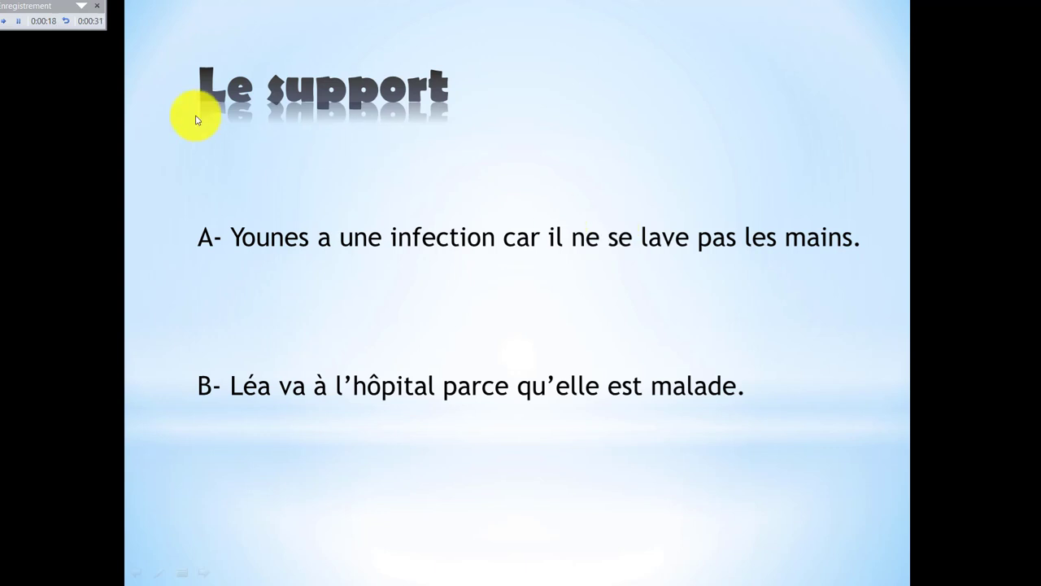
left_click(98, 10)
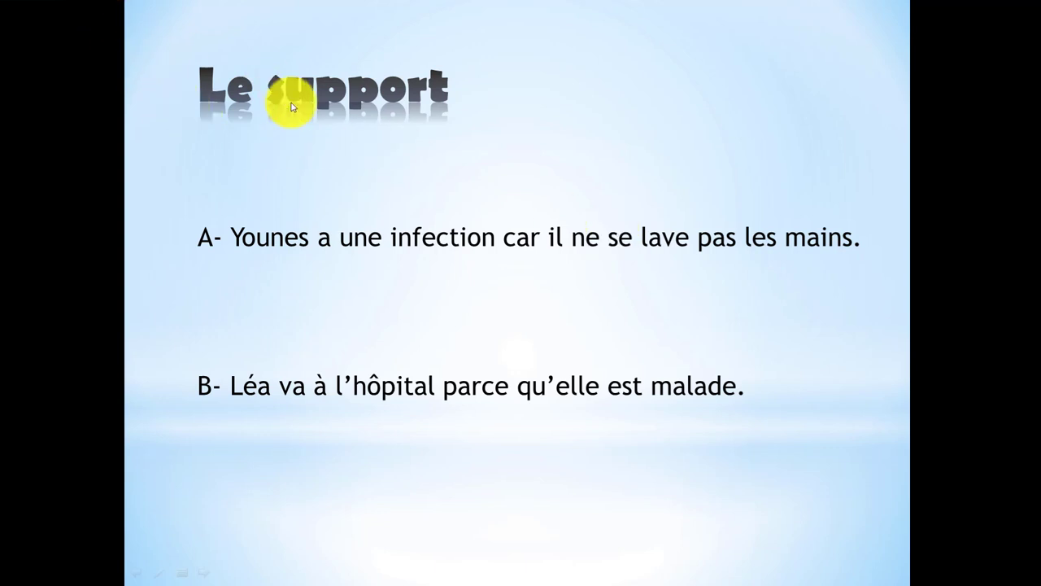
- End the recording and preview the title slide's narration clip in normal view
key("Escape")
double_click(413, 175)
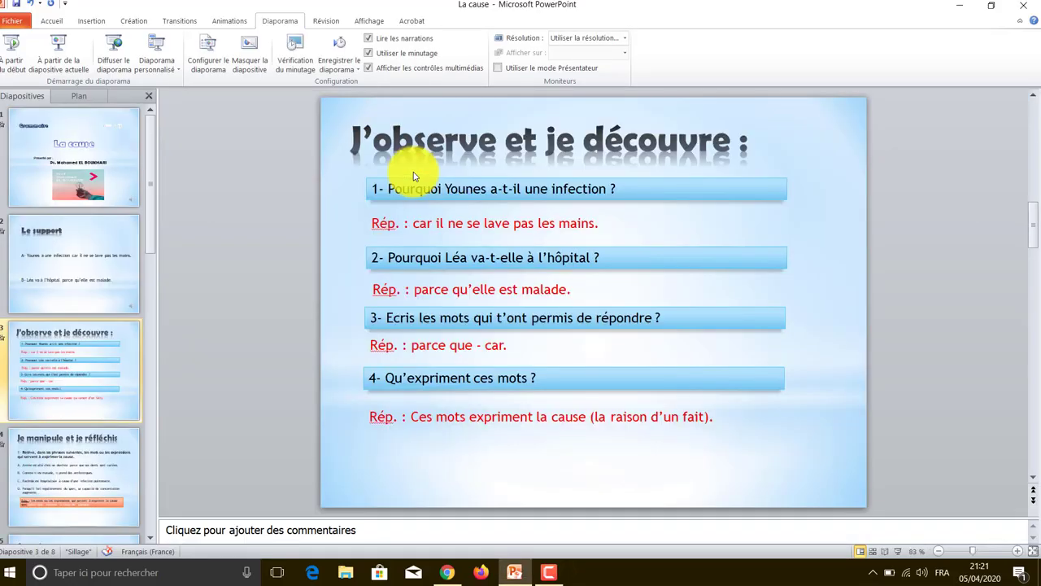
left_click(112, 160)
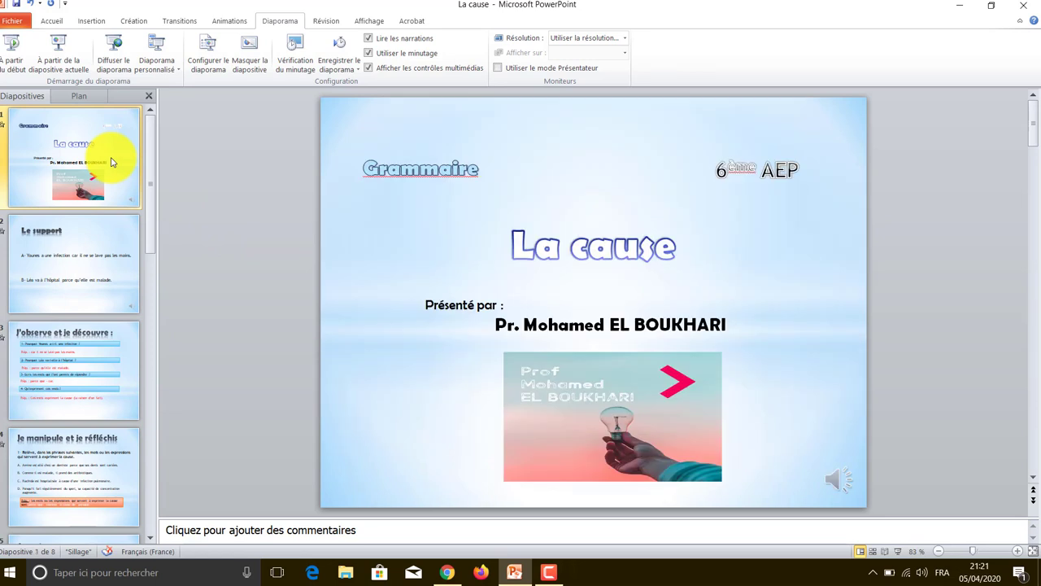
mouse_move(841, 491)
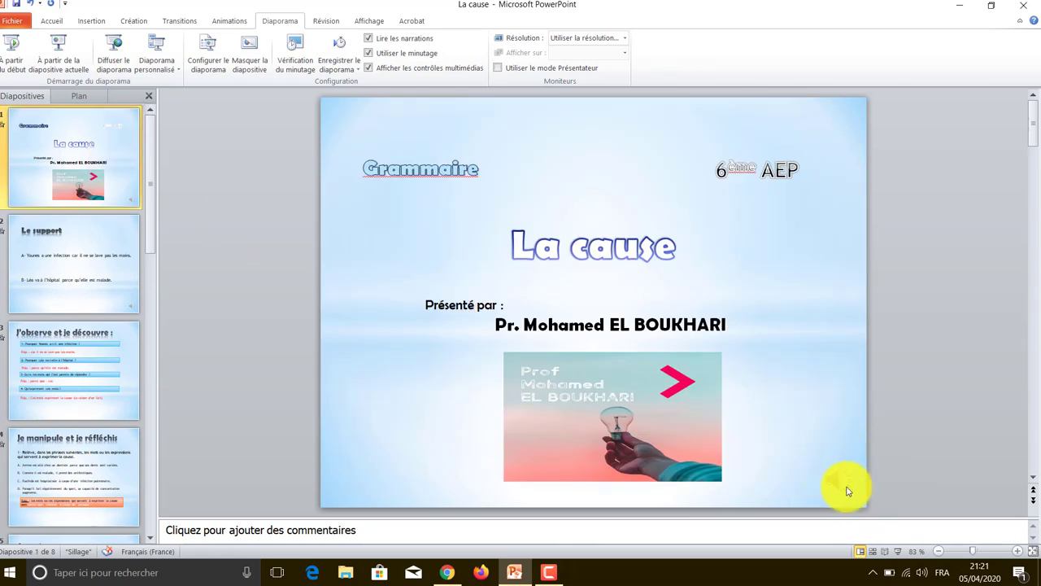
left_click(771, 489)
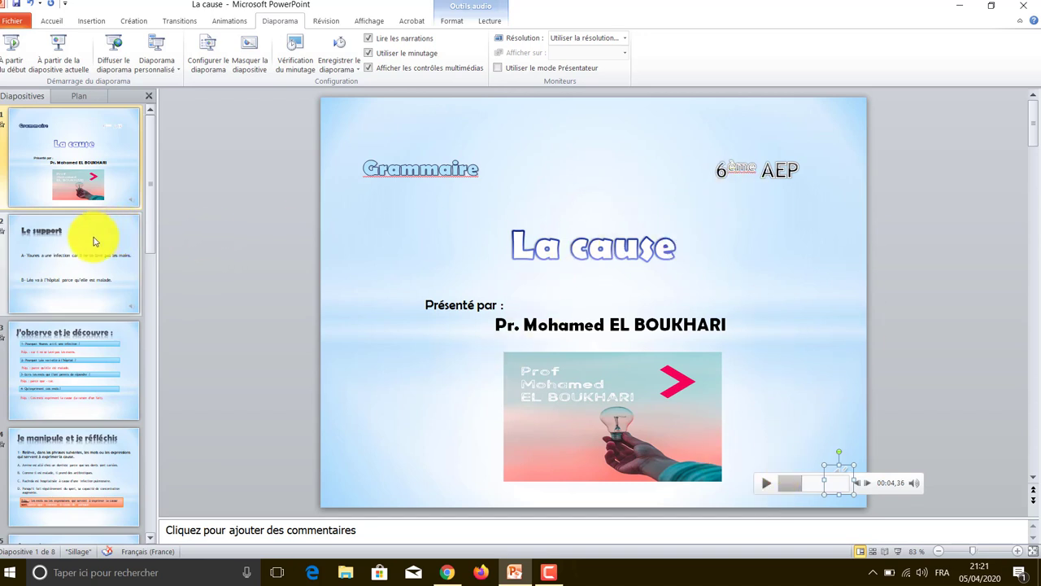
- Preview the Le support slide's narration clip, then deselect it
left_click(49, 264)
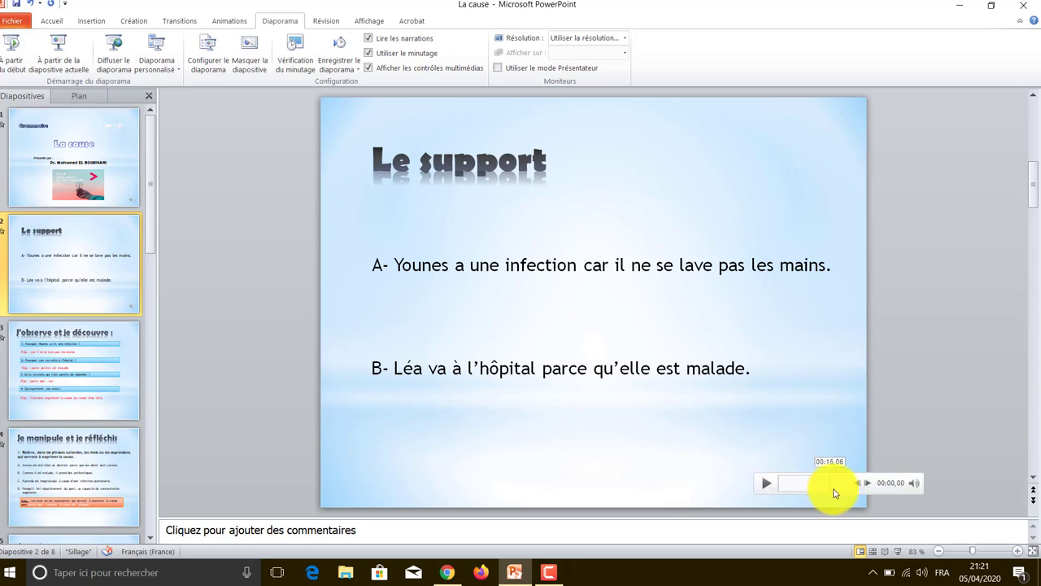
left_click(770, 487)
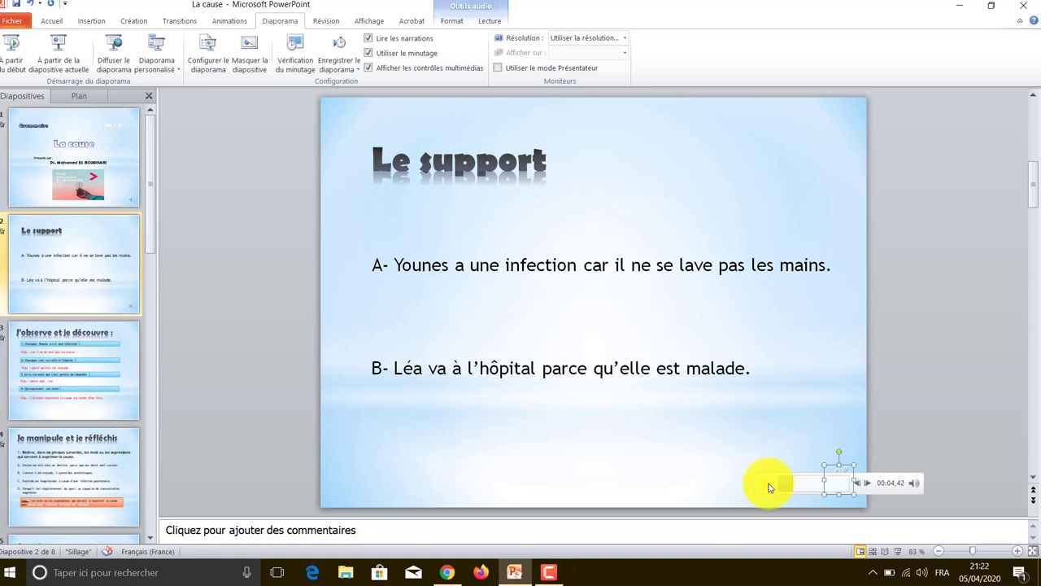
left_click(849, 383)
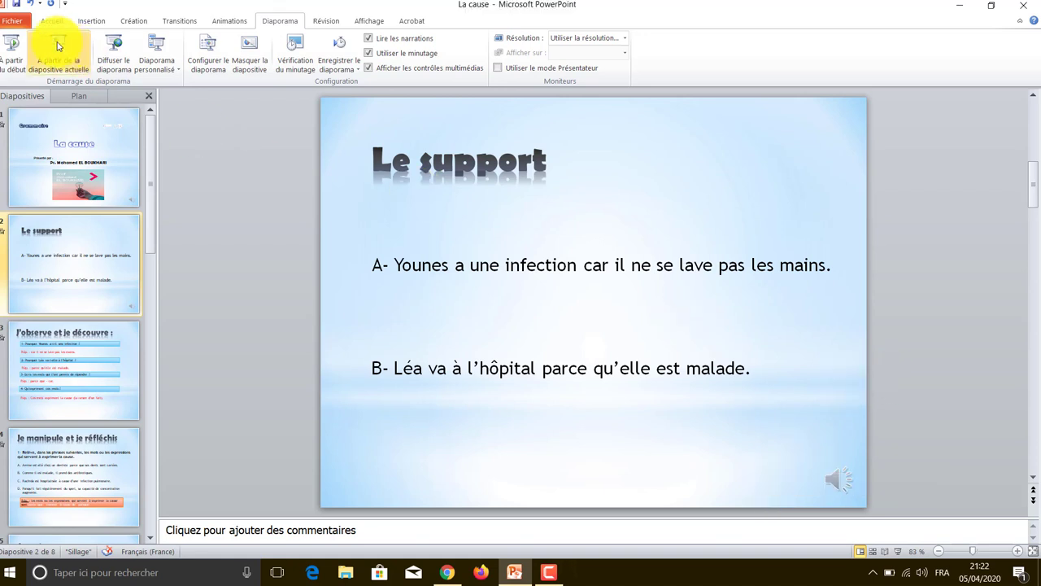
- Choose video export from File > Save and Send with Qualité HD & ordinateur quality
left_click(14, 24)
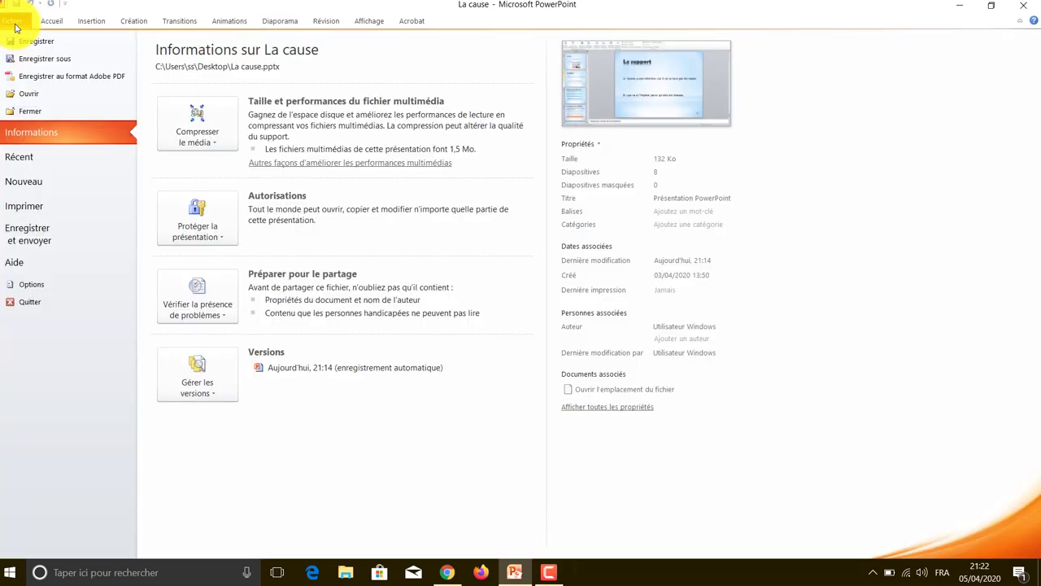
left_click(28, 242)
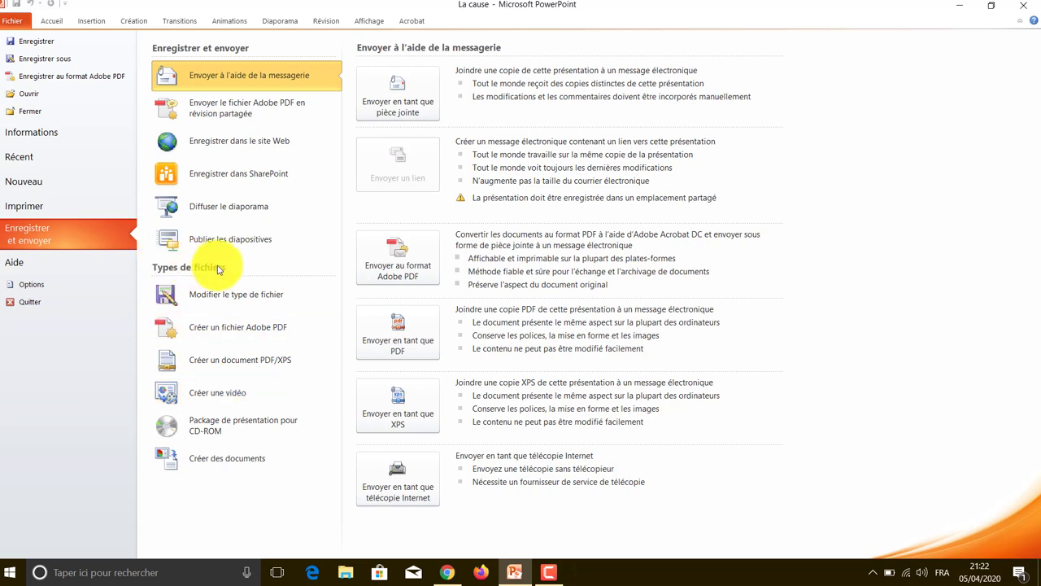
left_click(218, 395)
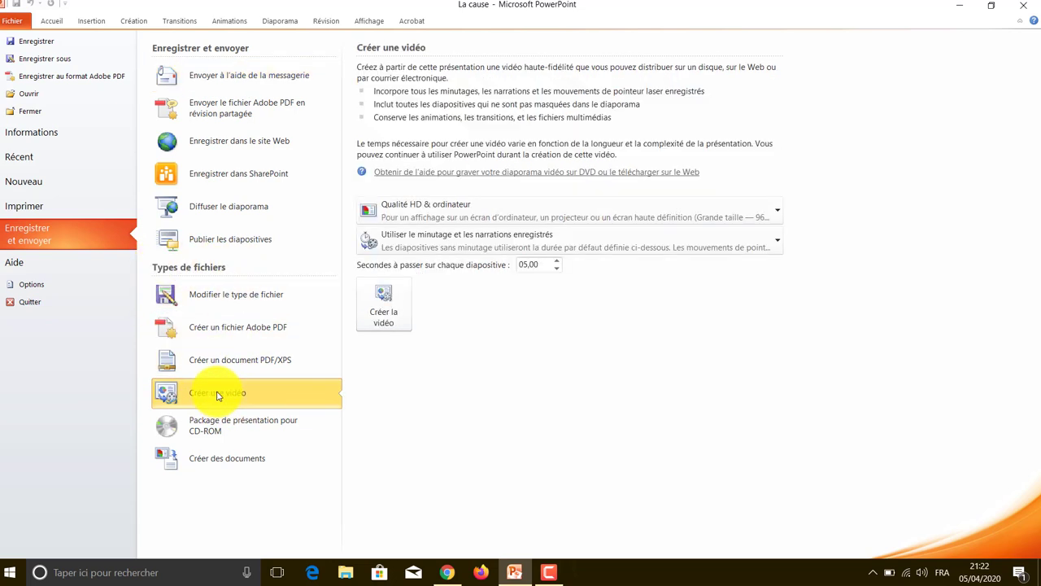
left_click(480, 214)
left_click(457, 218)
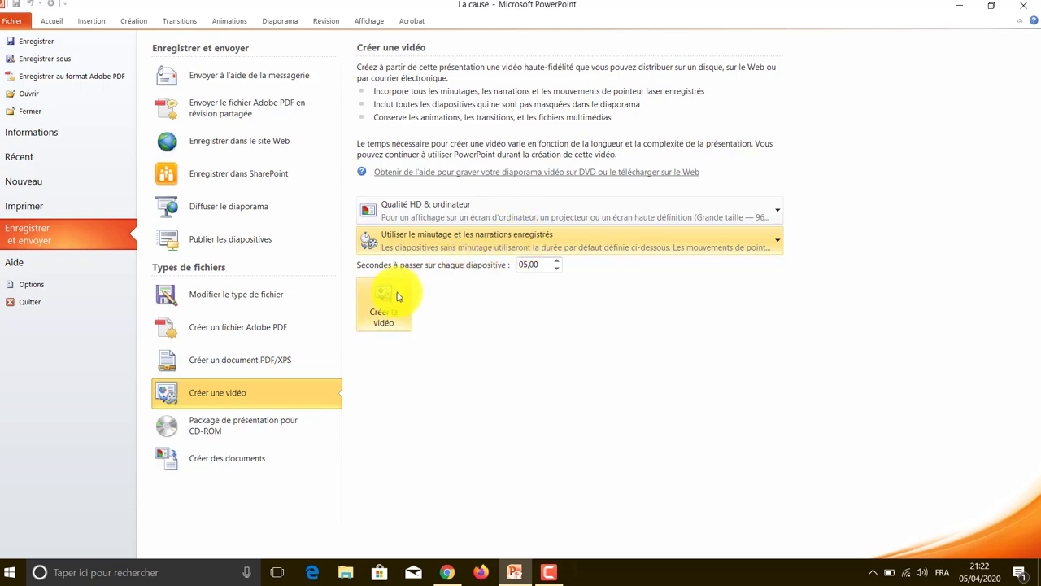
- Save the video as the Windows Media Video 'La cause' on the desktop
left_click(384, 314)
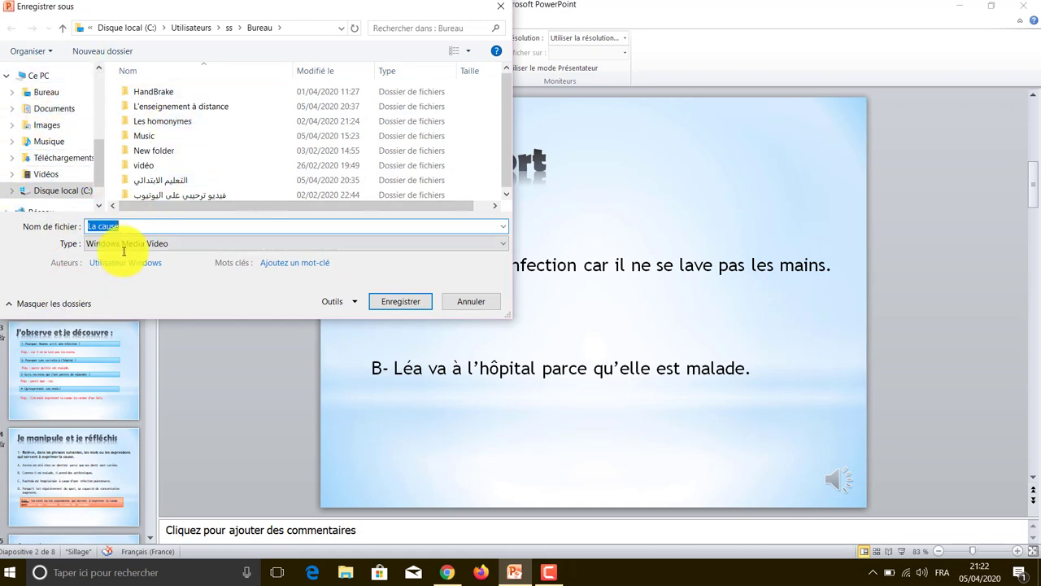
left_click(52, 95)
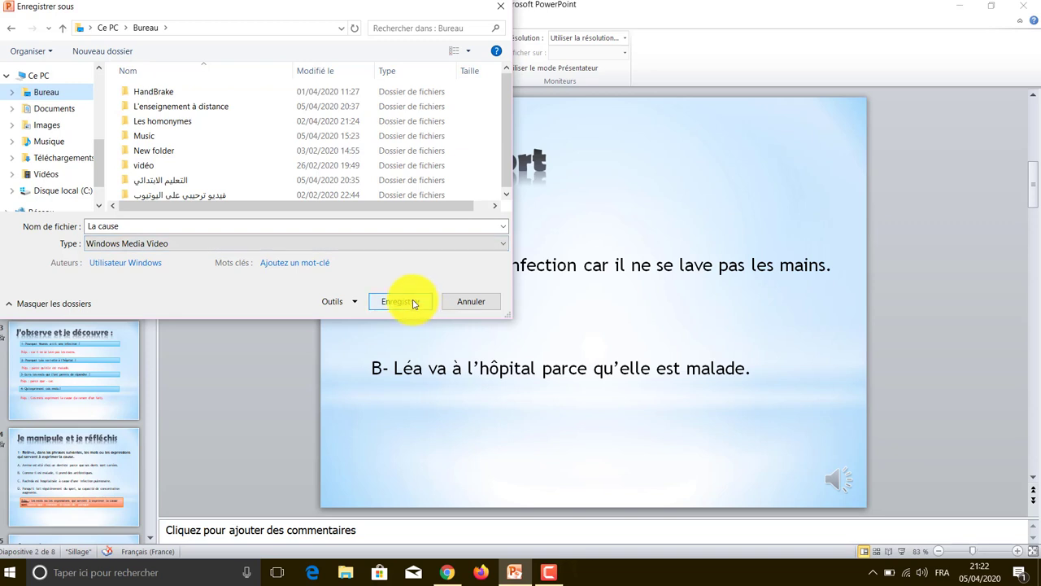
left_click(414, 303)
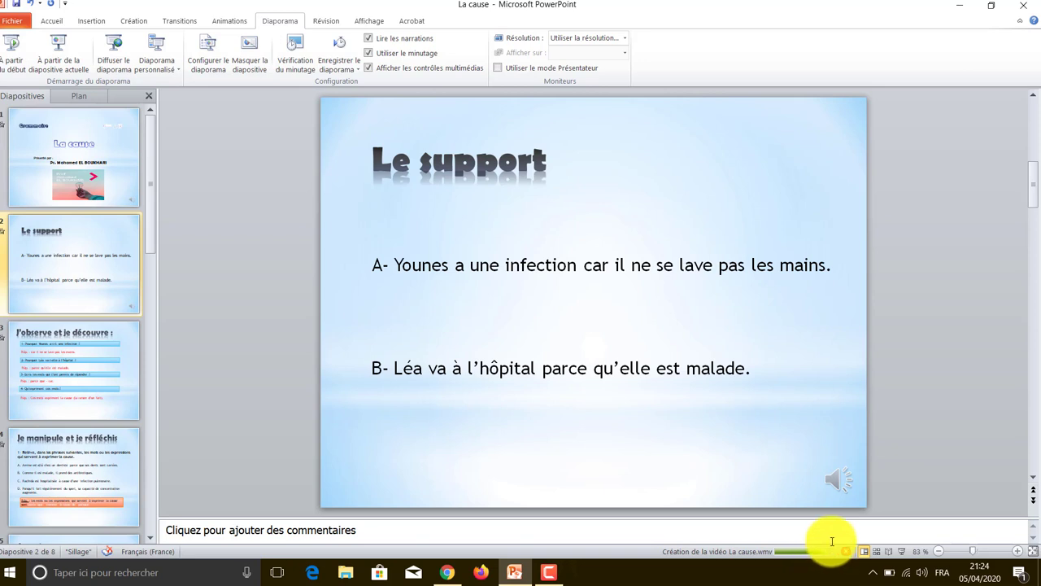
- Minimize PowerPoint and drag the La cause video next to the .pptx file on the desktop
left_click(846, 552)
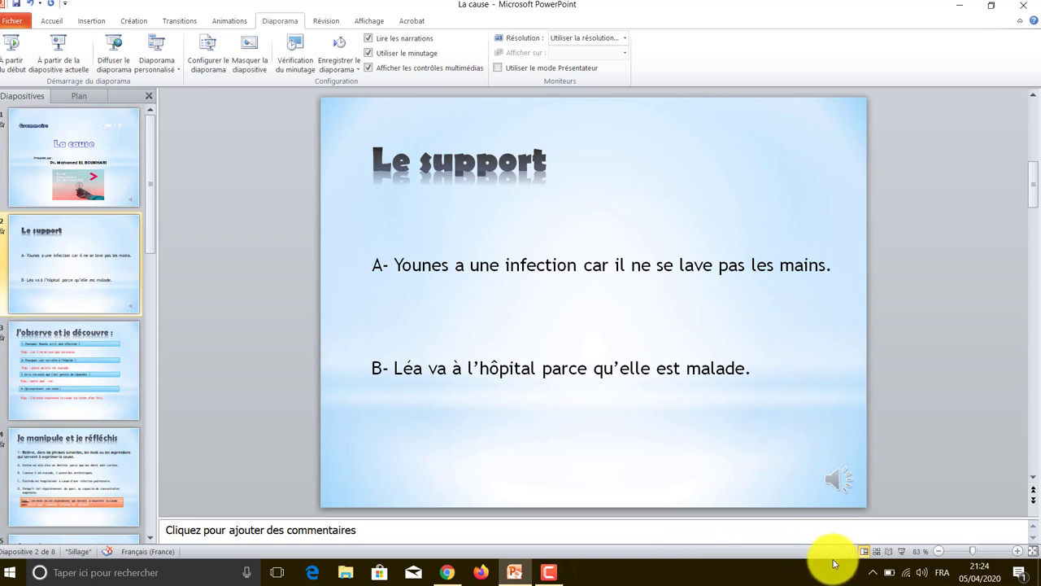
left_click(964, 6)
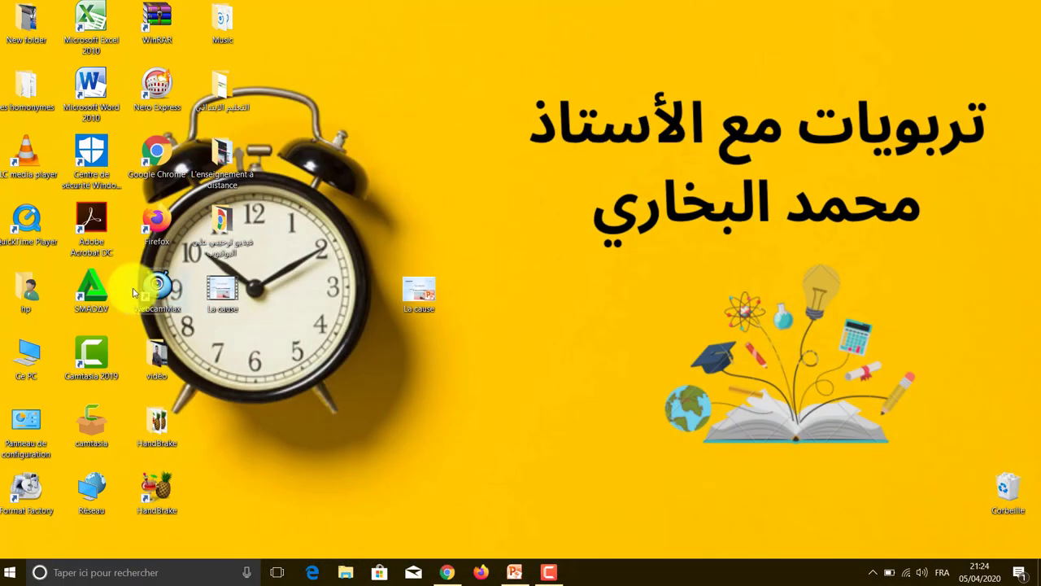
left_click_drag(223, 289, 496, 285)
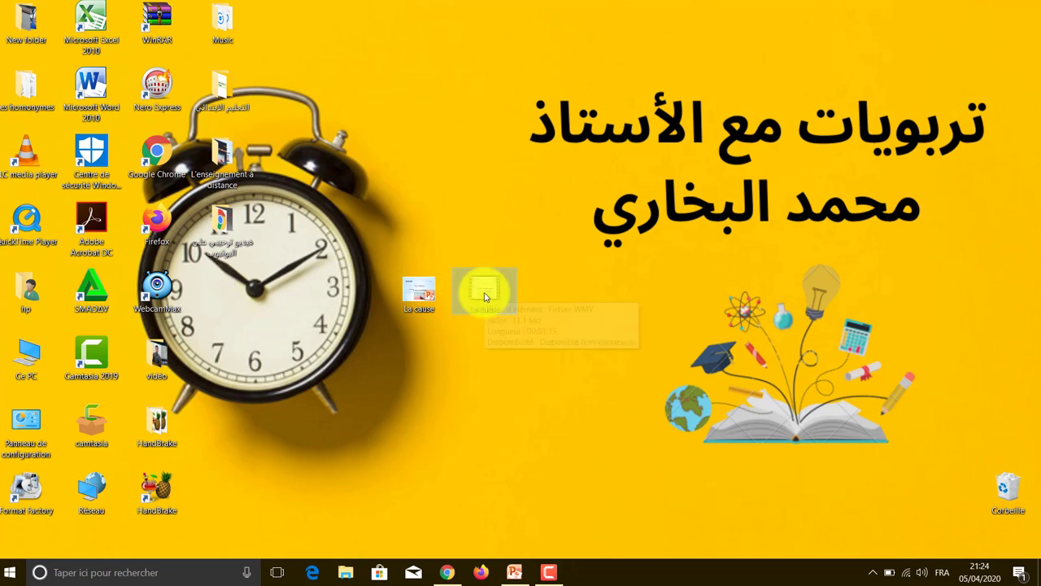
left_click_drag(513, 375, 486, 362)
- Play the La cause video in Movies & TV, then switch back to the PowerPoint presentation
double_click(487, 363)
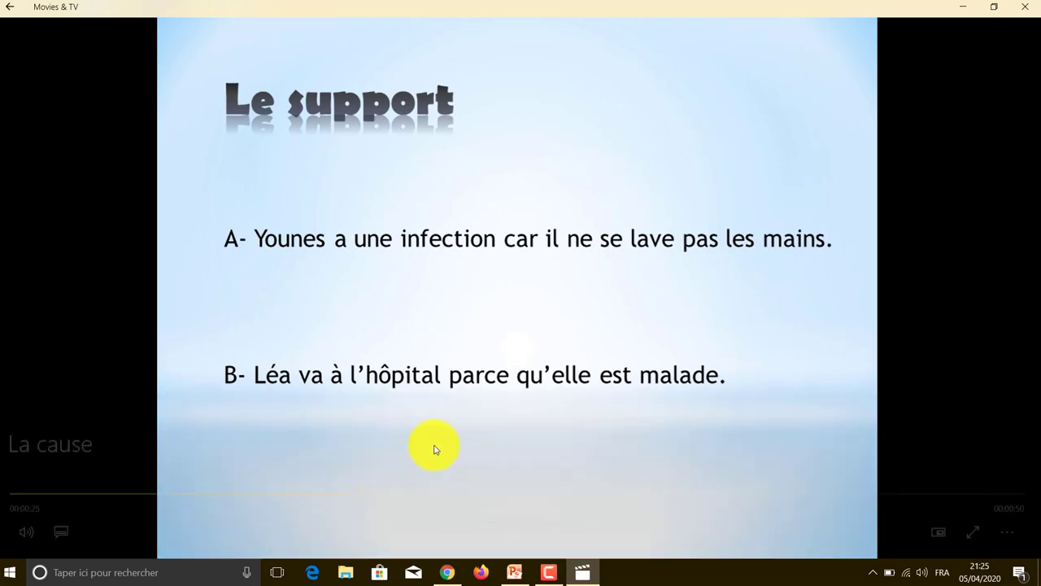
left_click(515, 572)
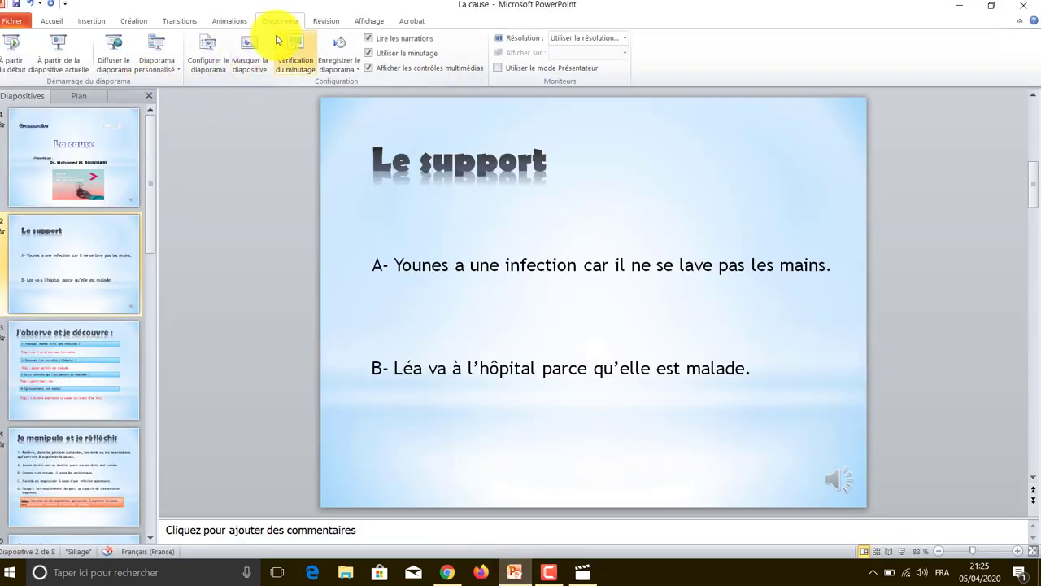
left_click(358, 67)
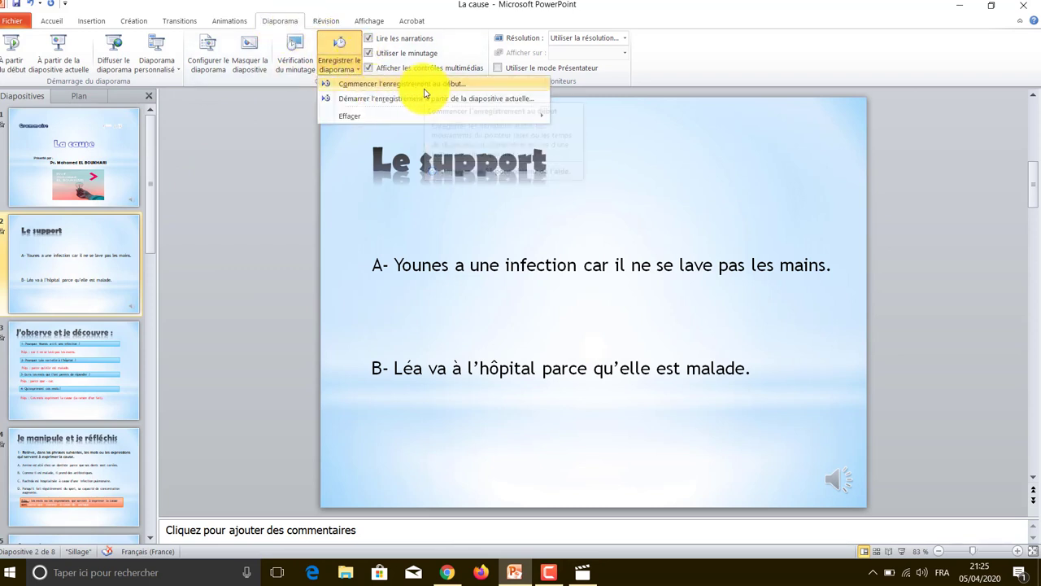
left_click(422, 85)
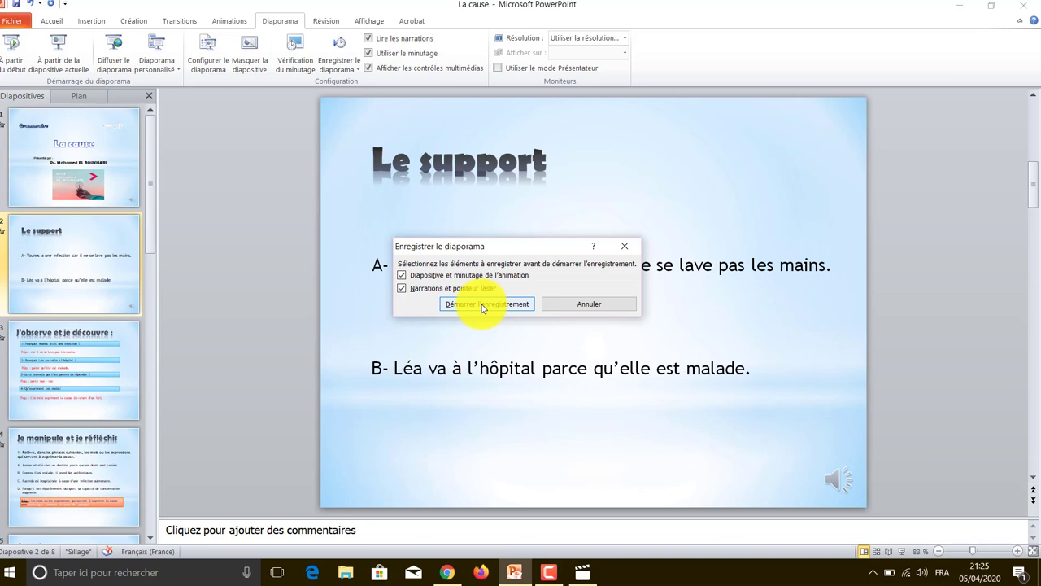
left_click(623, 247)
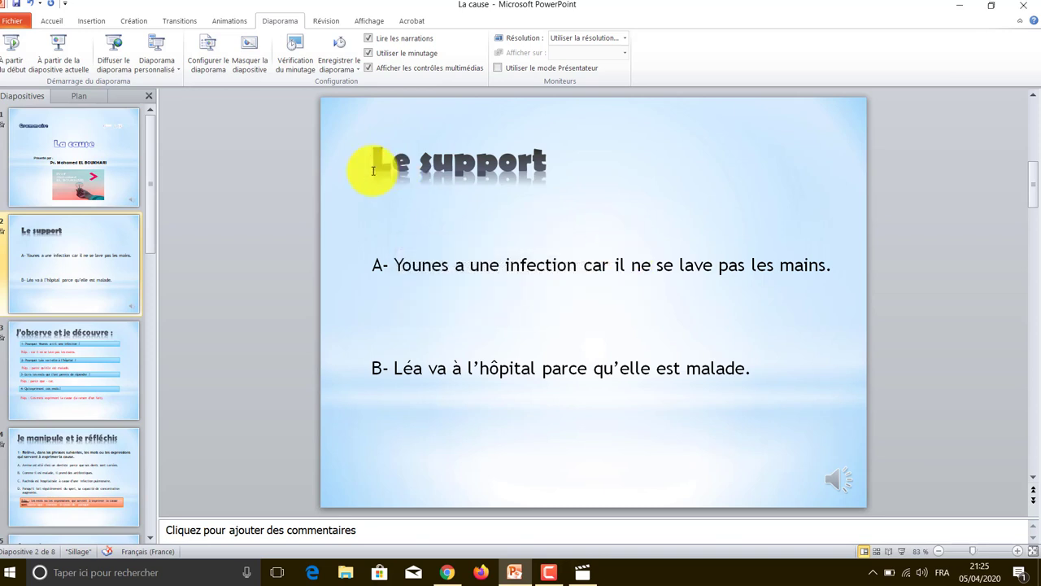
left_click(13, 24)
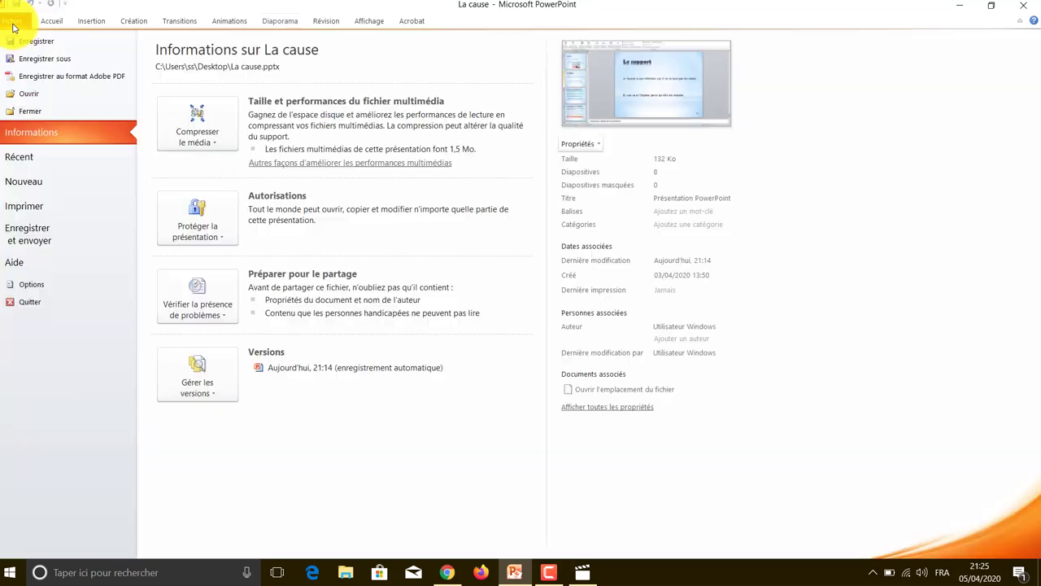
left_click(57, 240)
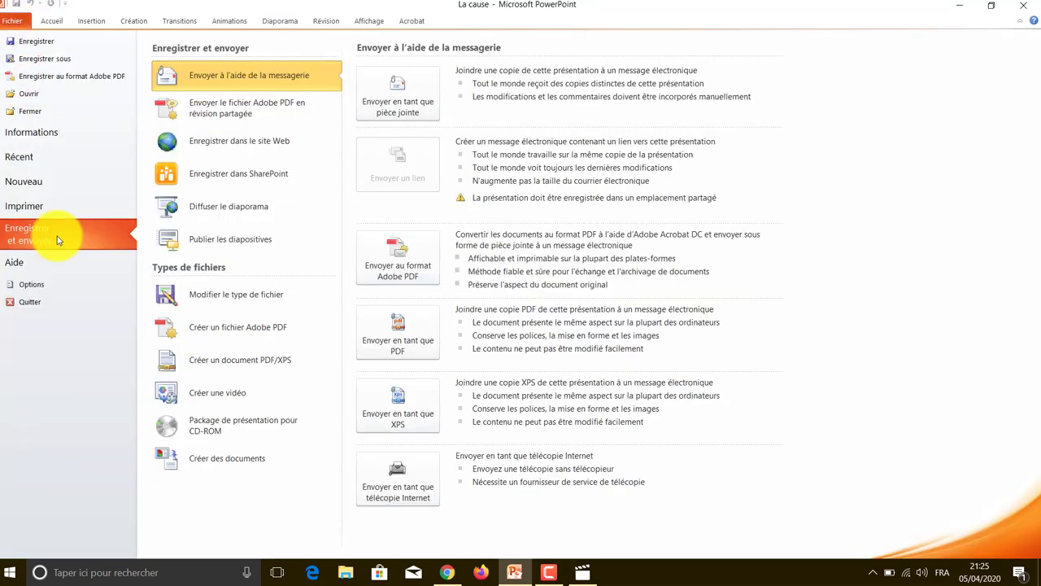
left_click(242, 402)
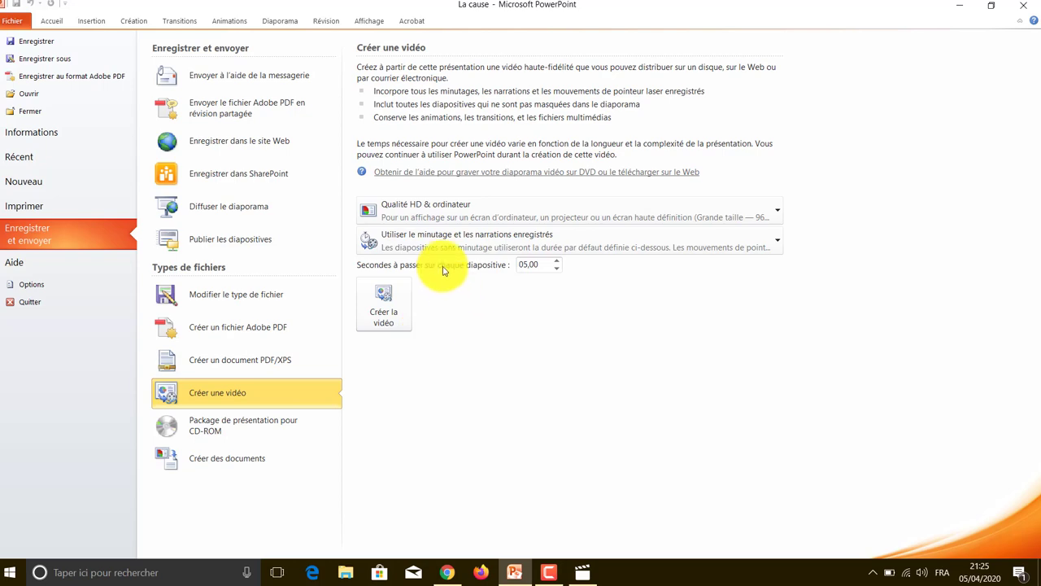
left_click(385, 309)
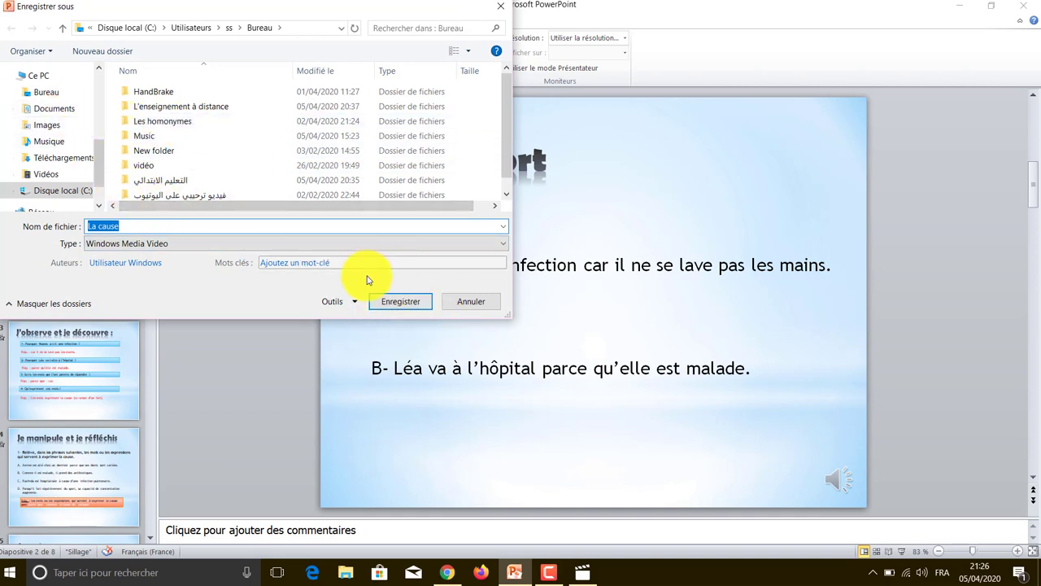
left_click(502, 9)
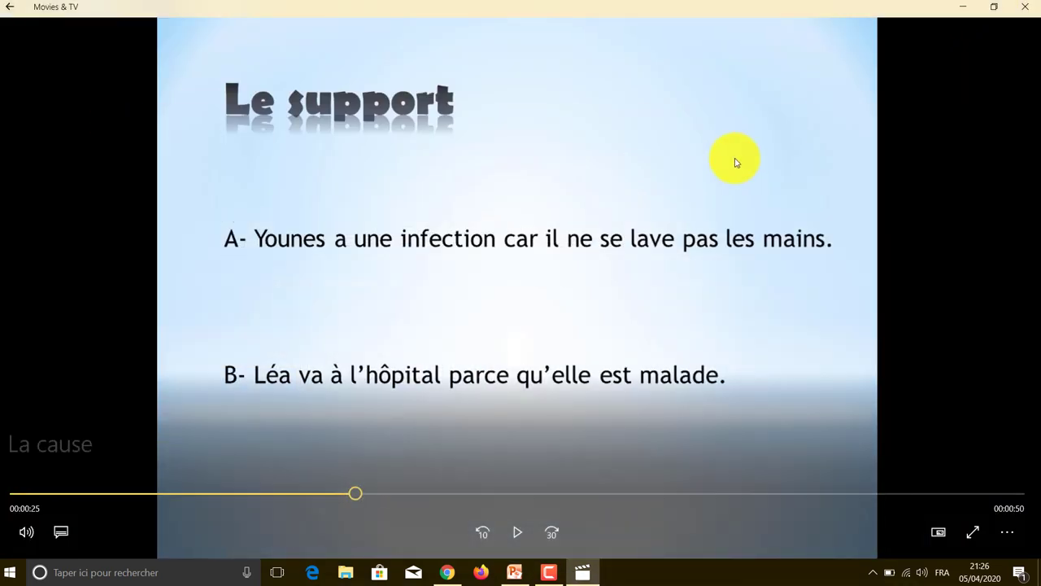
- Minimize the Movies & TV window to reveal the desktop with the La cause files
left_click(965, 7)
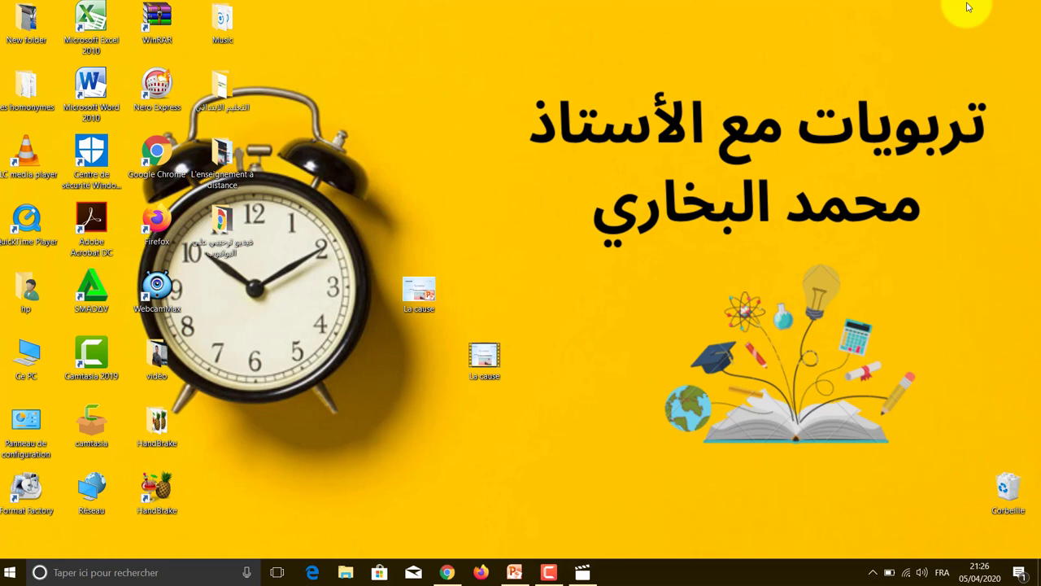
left_click(484, 355)
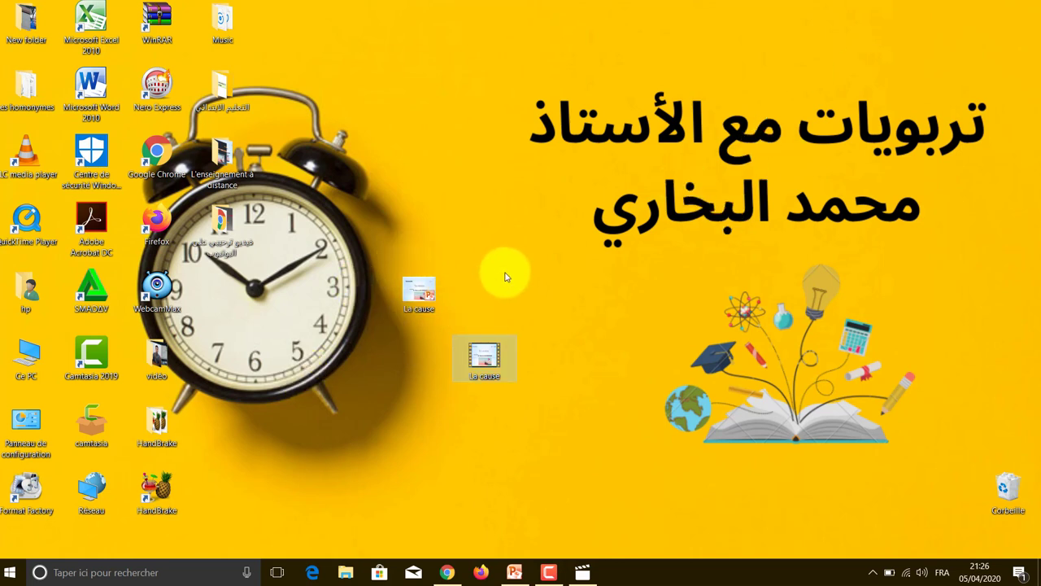